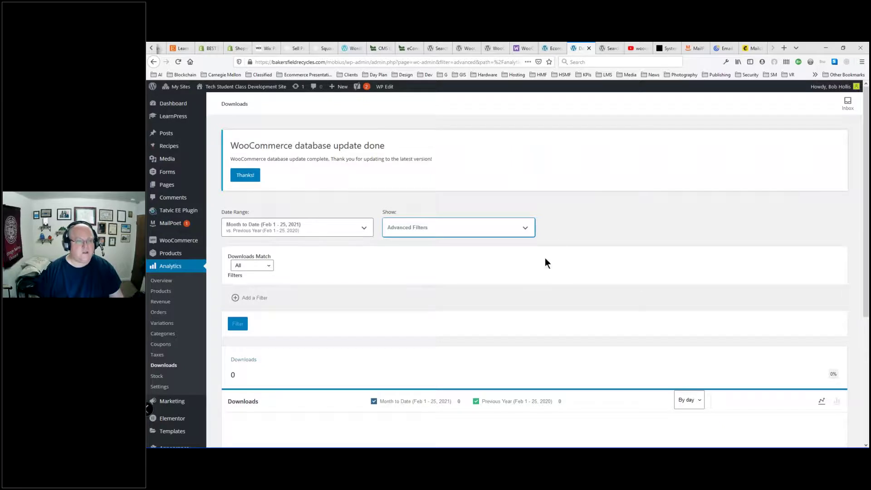
Step: Switch to the ecommerce agenda page and go from there to the WordPress admin dashboard at bakersfieldrecycles.com/mobius
left_click(551, 48)
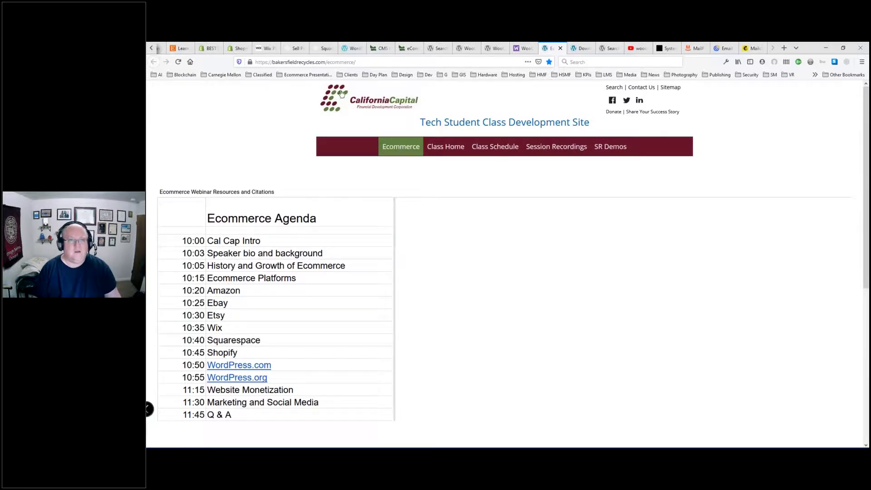
left_click_drag(328, 63, 371, 64)
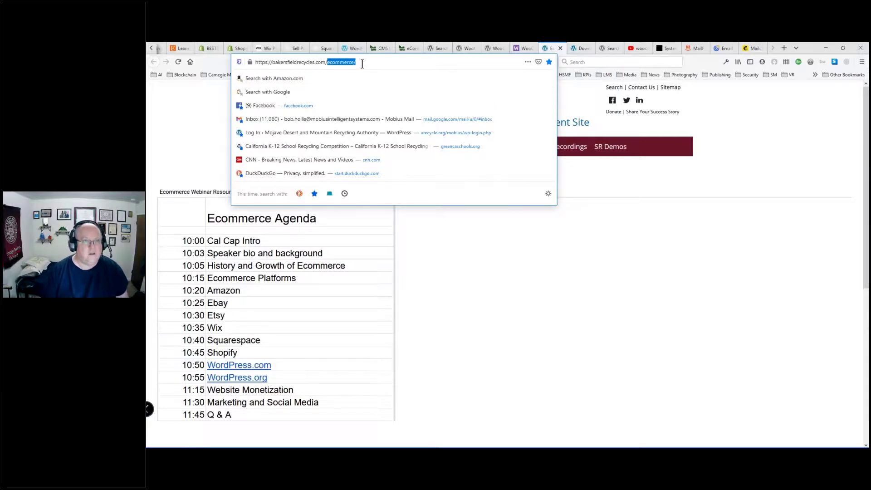
type("mobius")
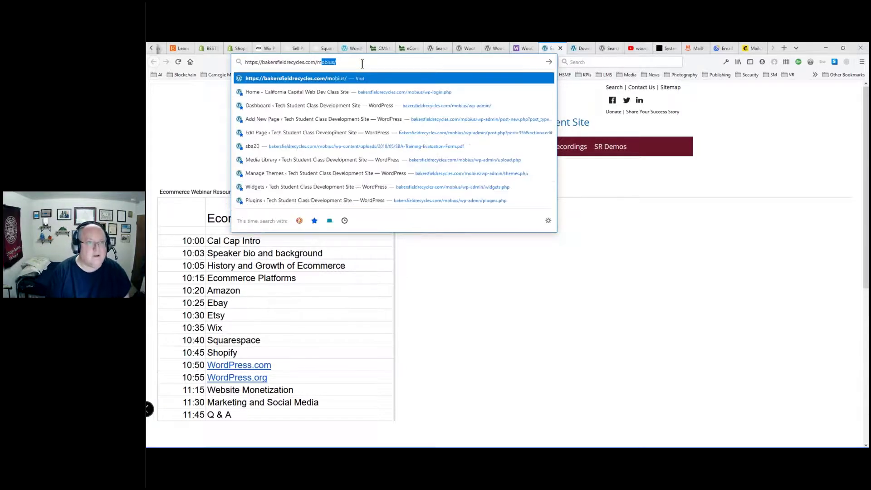
left_click(386, 92)
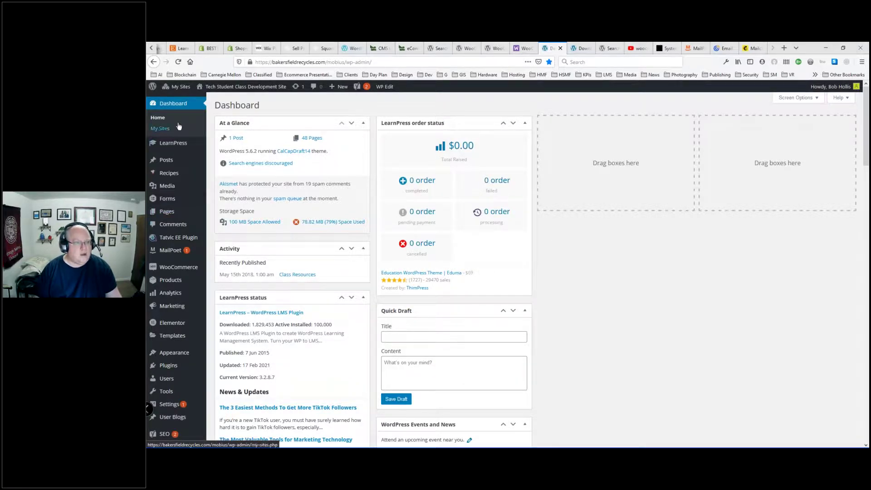
Step: Open the network admin's list of all sites and look through its entries
mouse_move(176, 89)
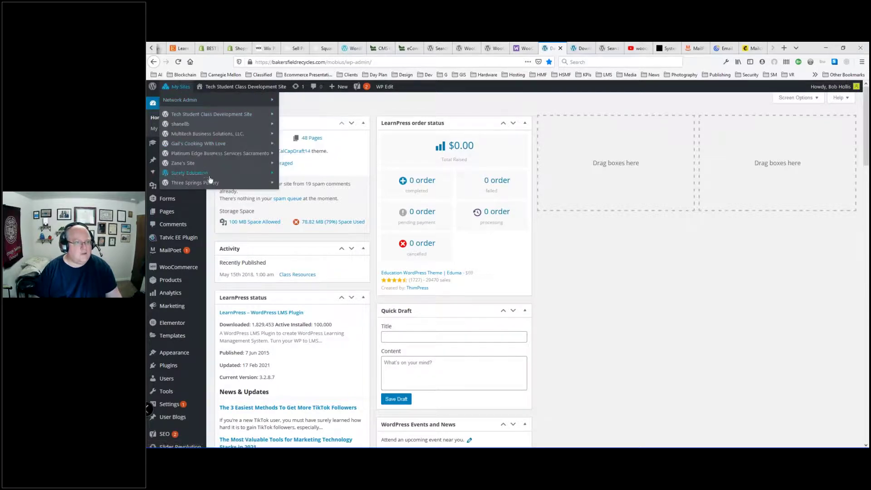
mouse_move(207, 126)
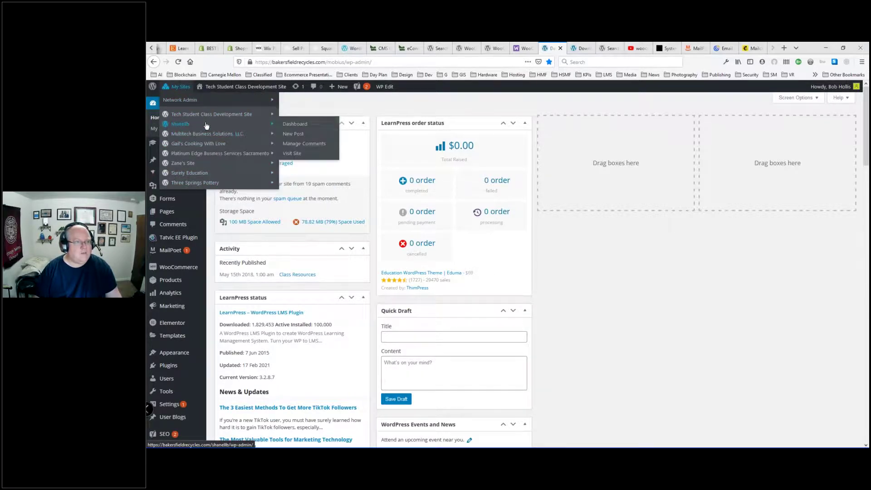
mouse_move(207, 166)
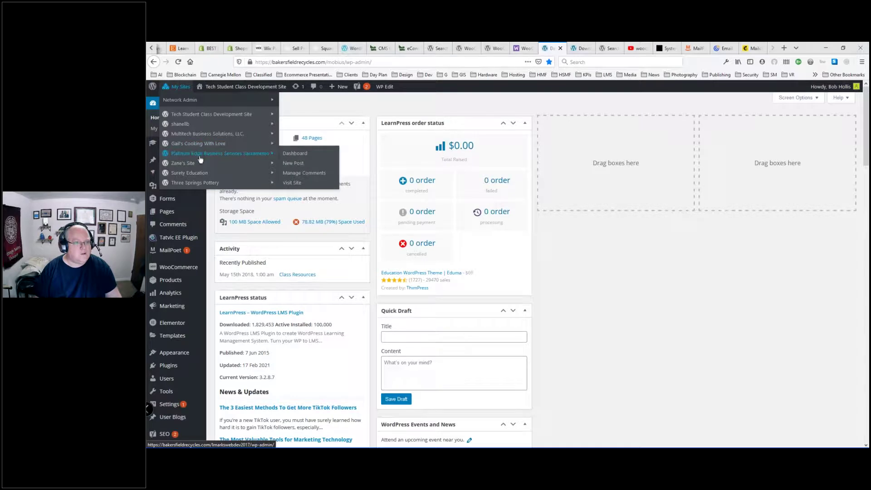
mouse_move(199, 185)
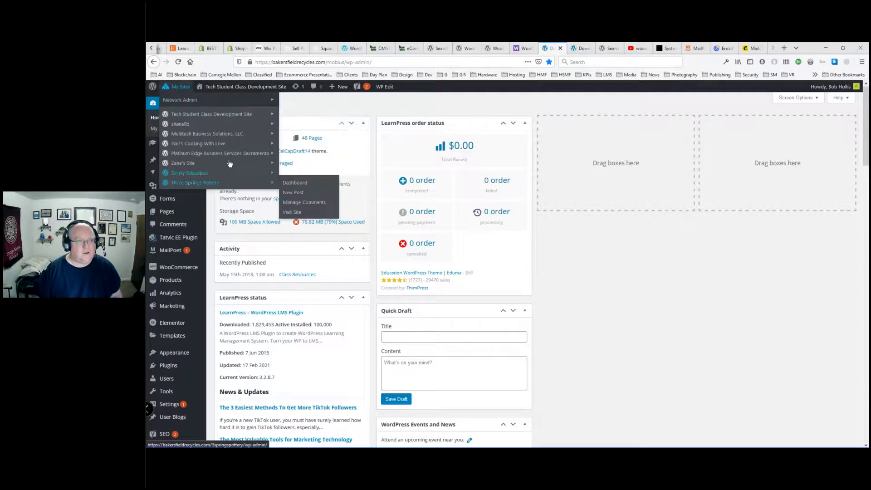
mouse_move(231, 145)
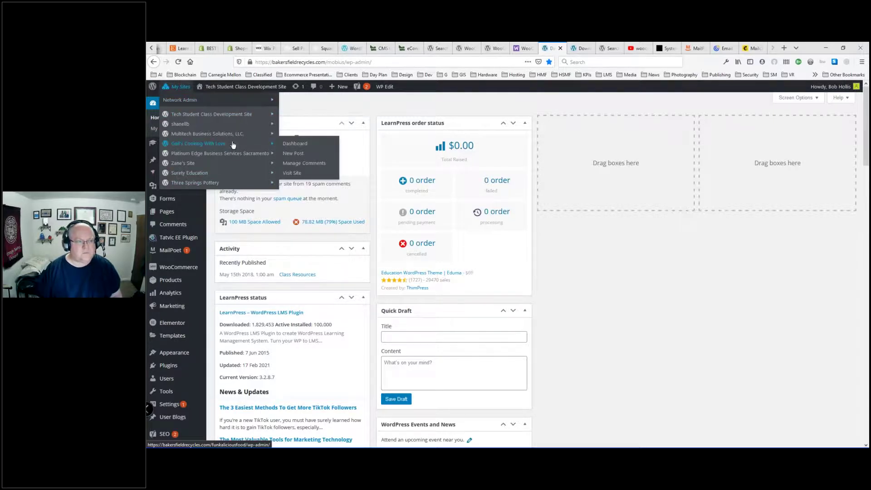
mouse_move(233, 100)
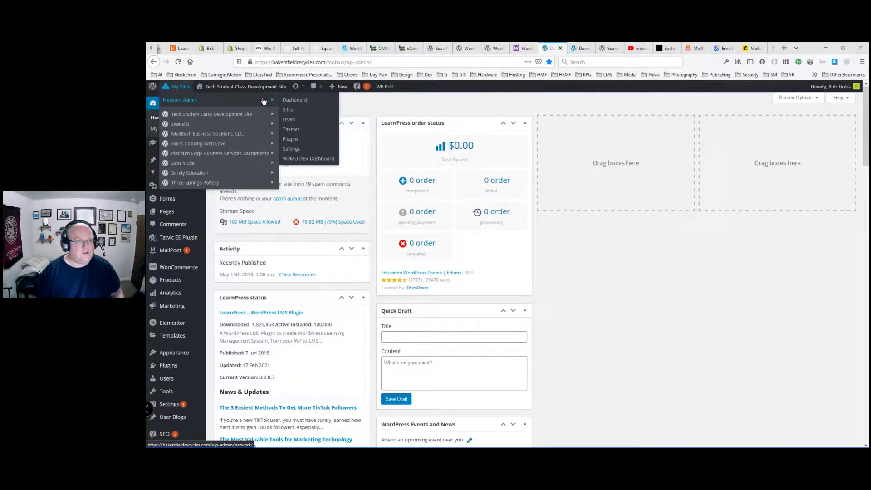
left_click(290, 113)
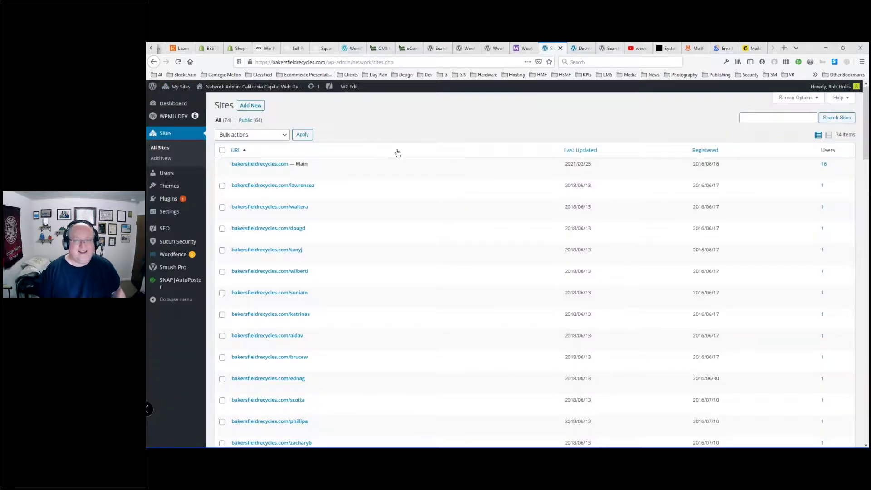
mouse_move(443, 187)
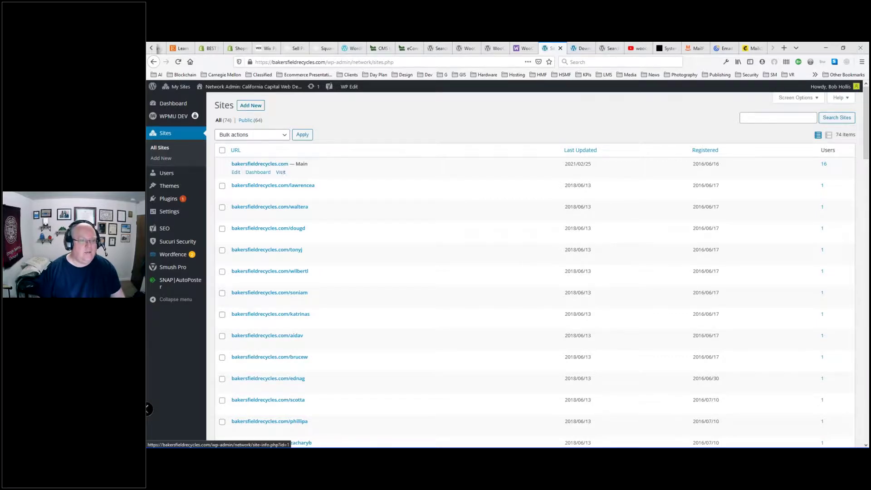
scroll(277, 179, "down", 4)
scroll(277, 186, "down", 8)
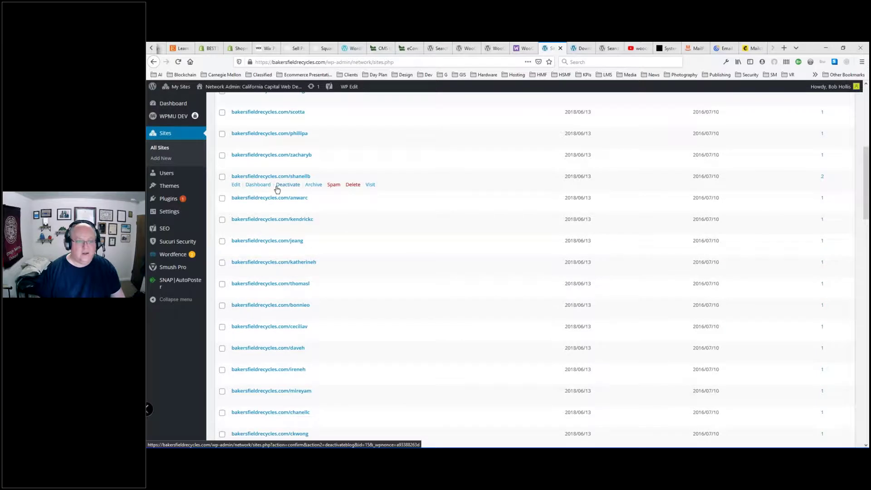
scroll(277, 189, "up", 10)
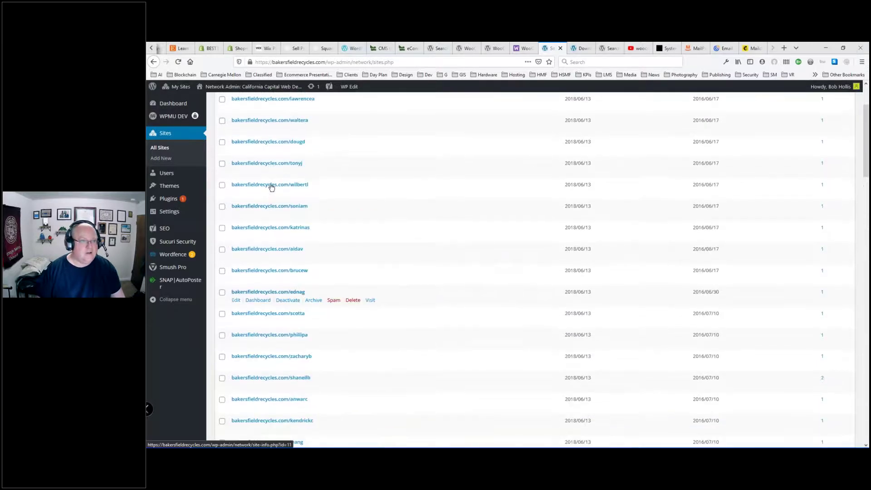
scroll(271, 186, "up", 2)
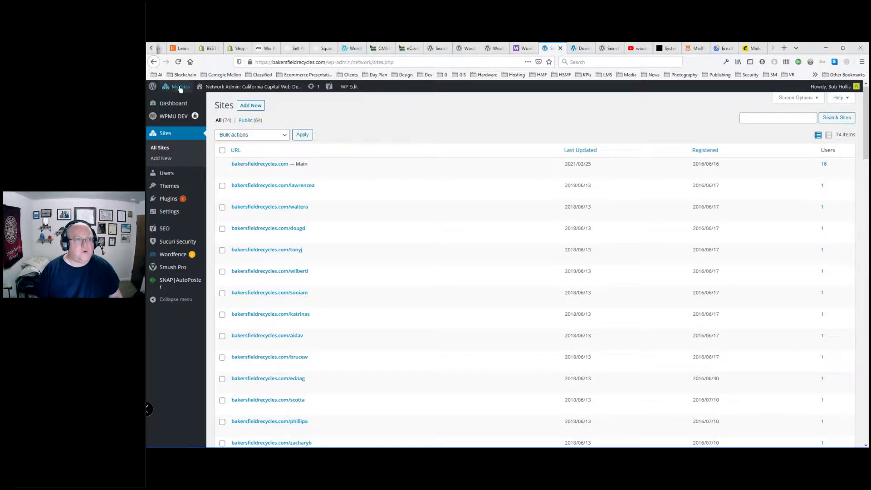
Step: Return from the network admin to the dashboard of the Tech Student Class Development Site
mouse_move(179, 87)
mouse_move(189, 101)
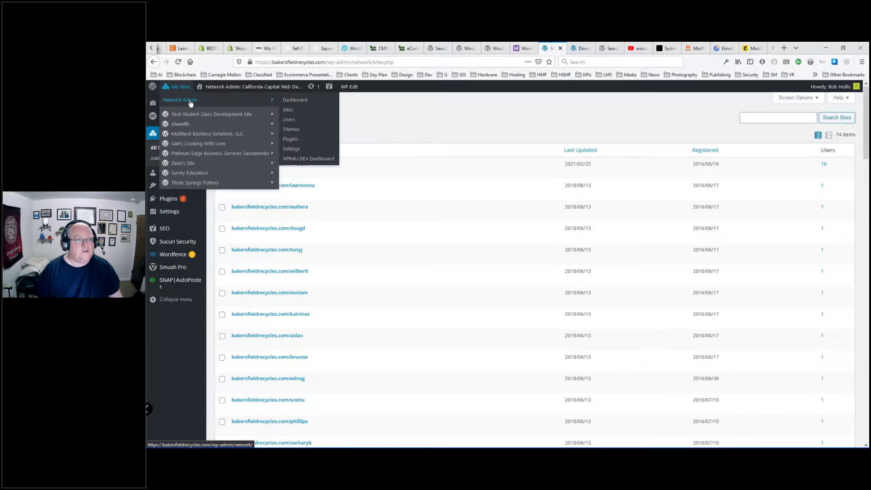
mouse_move(229, 184)
mouse_move(234, 118)
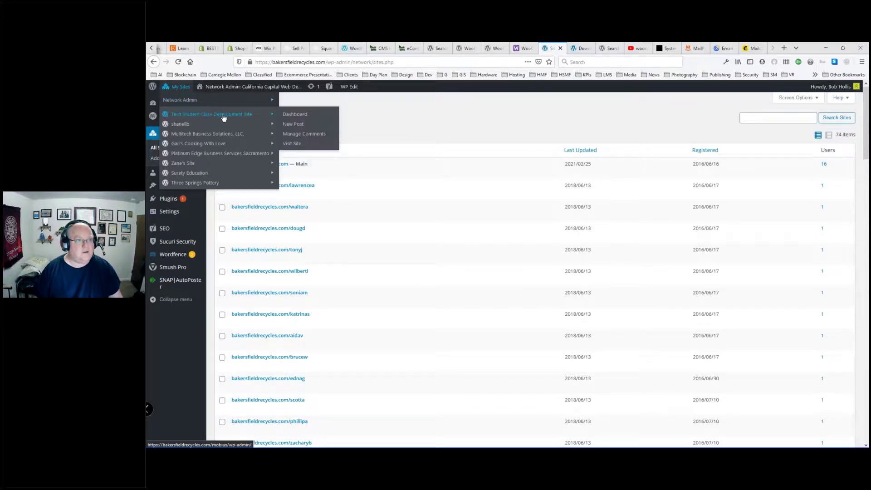
left_click(297, 118)
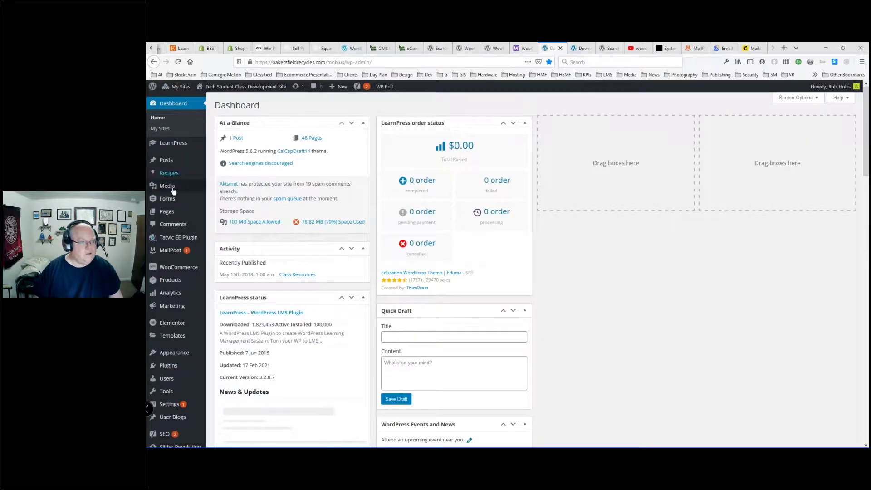
Step: Open the WooCommerce extensions catalogue for the Tech Student Class Development Site
scroll(175, 191, "down", 4)
mouse_move(173, 175)
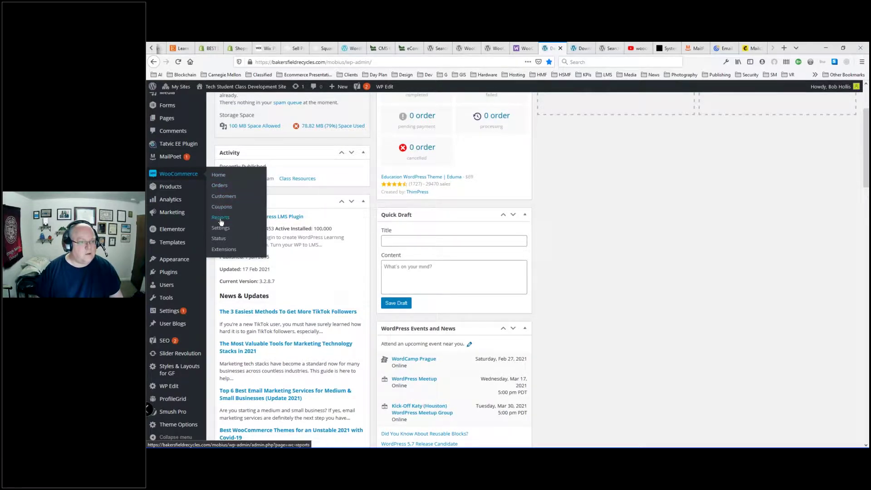
left_click(220, 250)
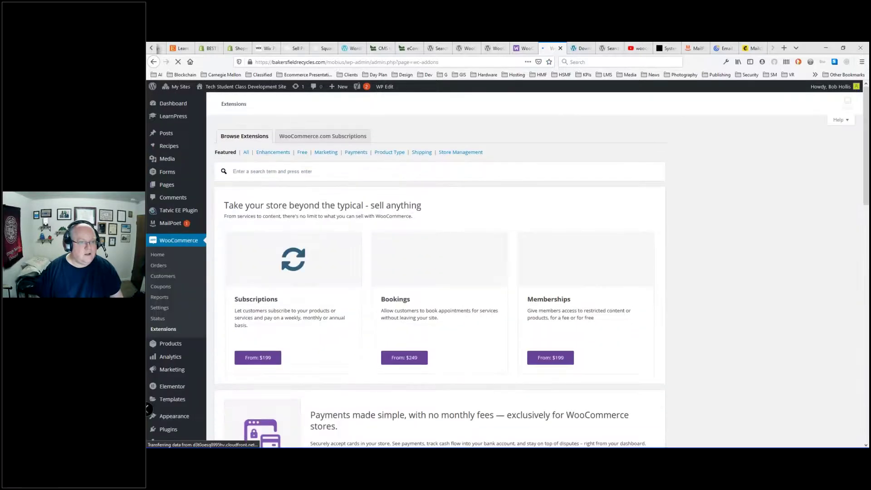
Step: Examine the featured WooCommerce extensions, from subscriptions, bookings and memberships through payments, shipping, reporting and marketing add-ons
scroll(526, 193, "down", 4)
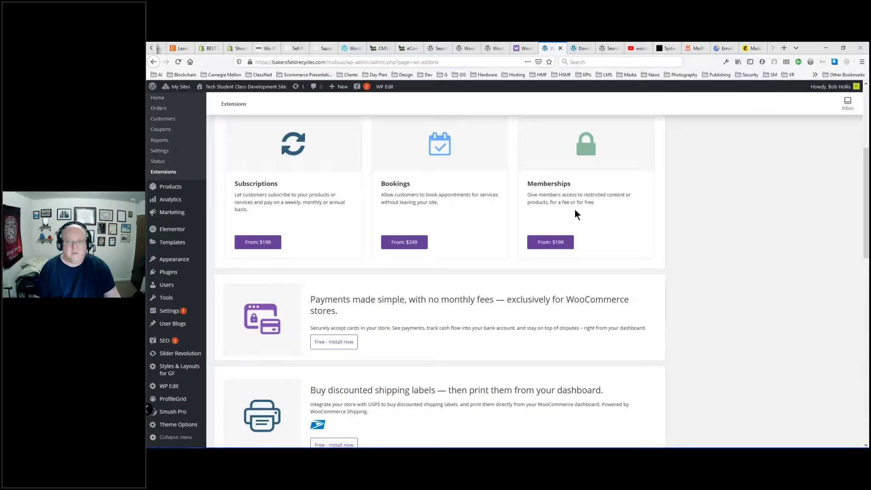
scroll(493, 213, "up", 4)
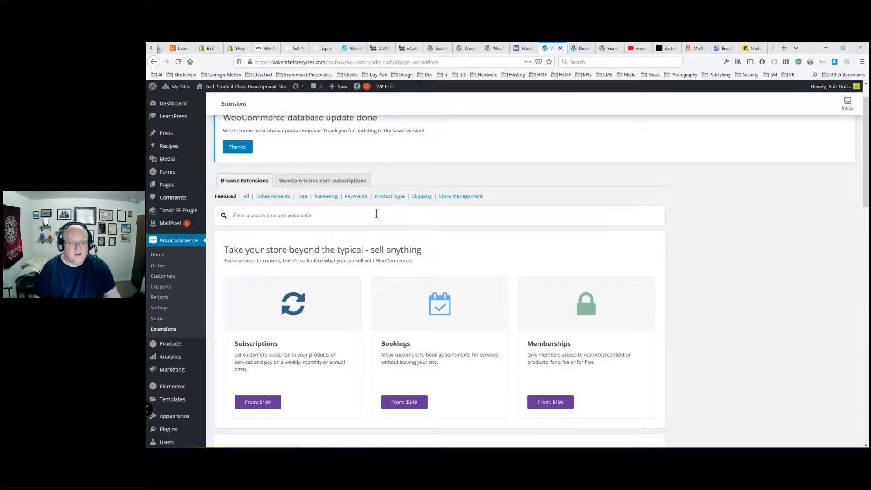
scroll(366, 228, "down", 3)
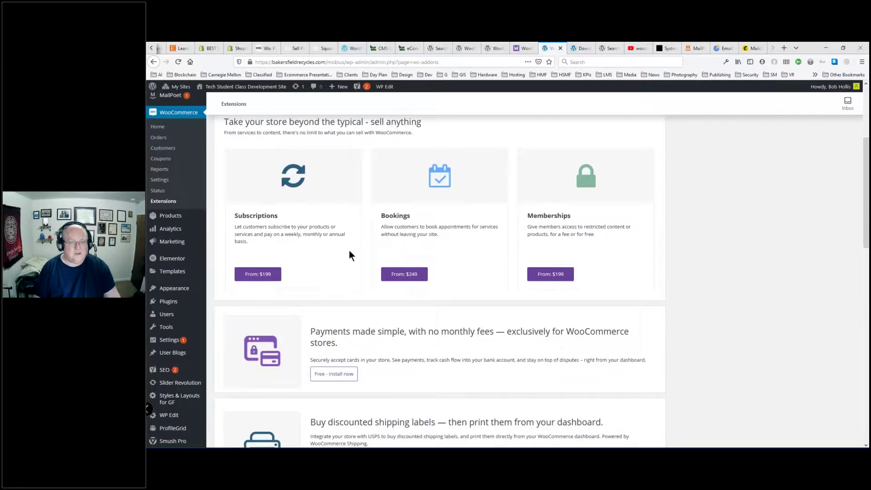
scroll(338, 251, "down", 6)
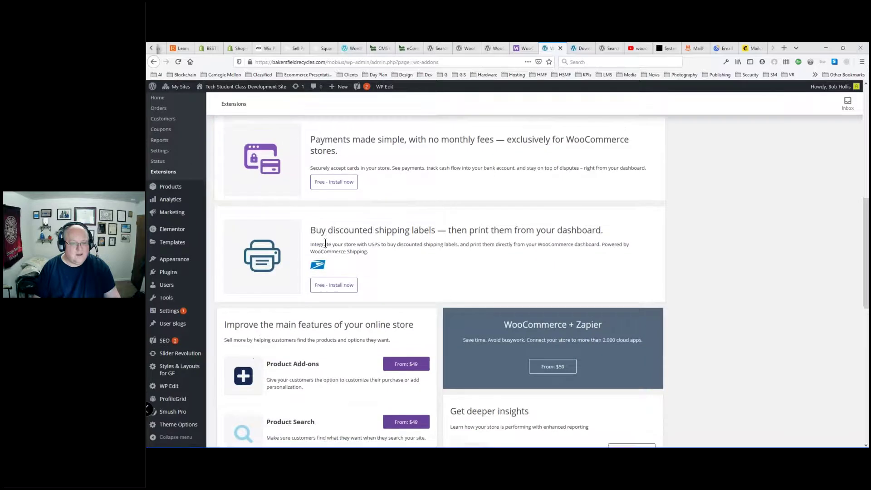
scroll(332, 242, "down", 2)
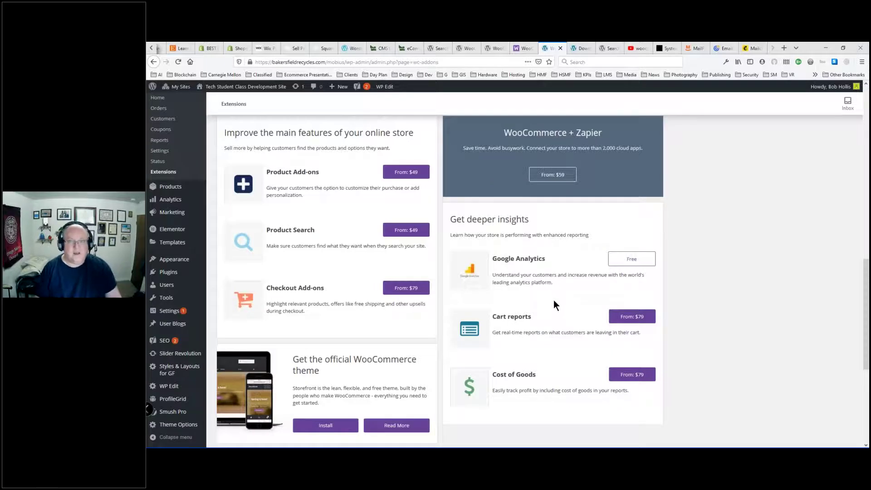
scroll(553, 304, "down", 2)
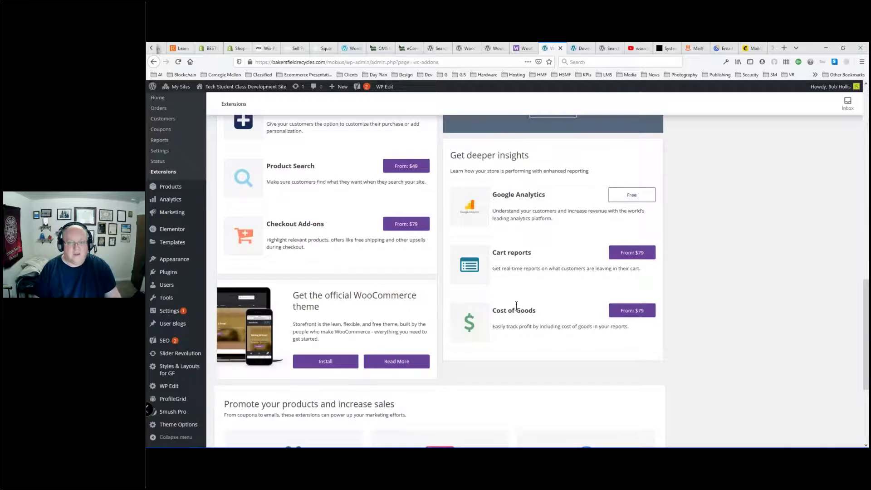
scroll(277, 293, "down", 5)
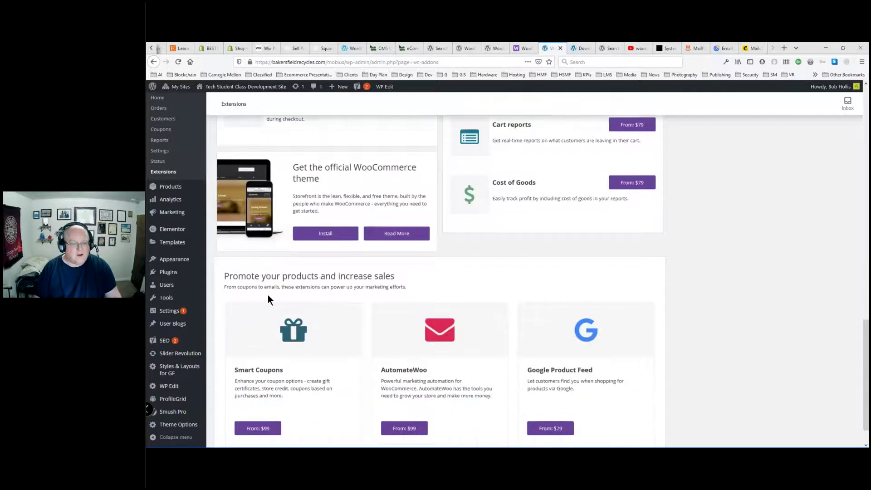
scroll(269, 300, "up", 20)
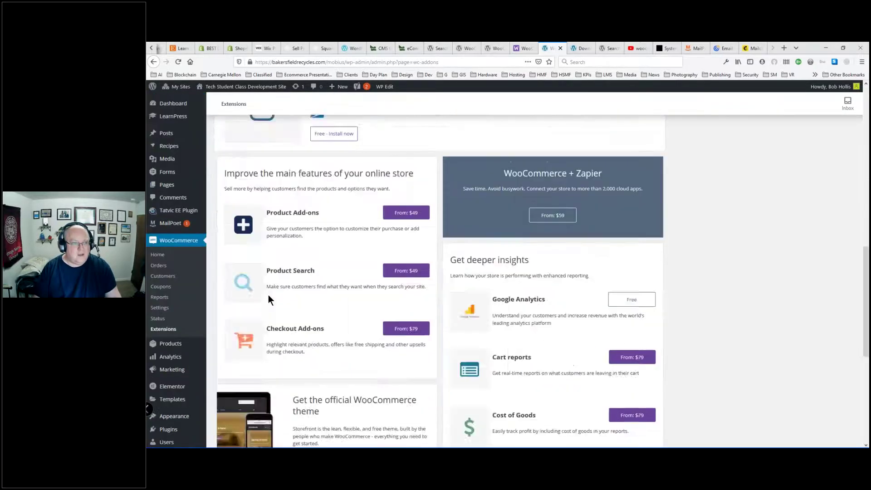
scroll(268, 300, "up", 2)
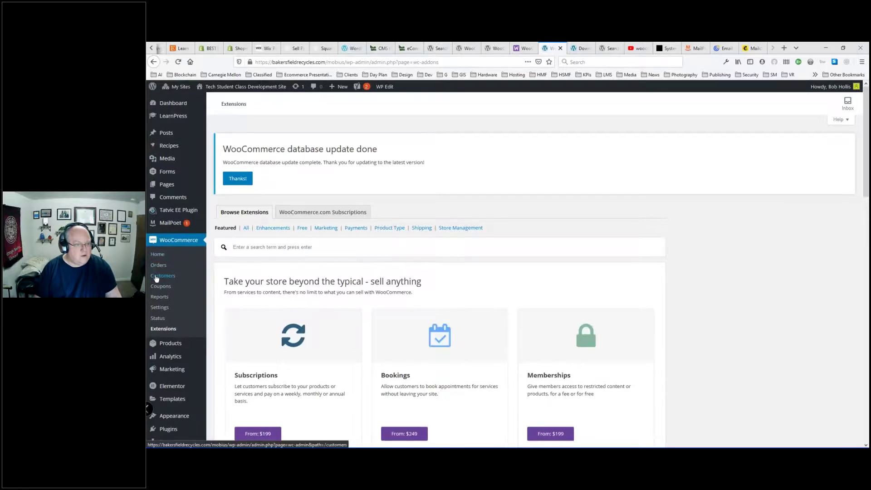
Step: Open the store's product list and start adding a new product
scroll(163, 268, "down", 3)
mouse_move(170, 249)
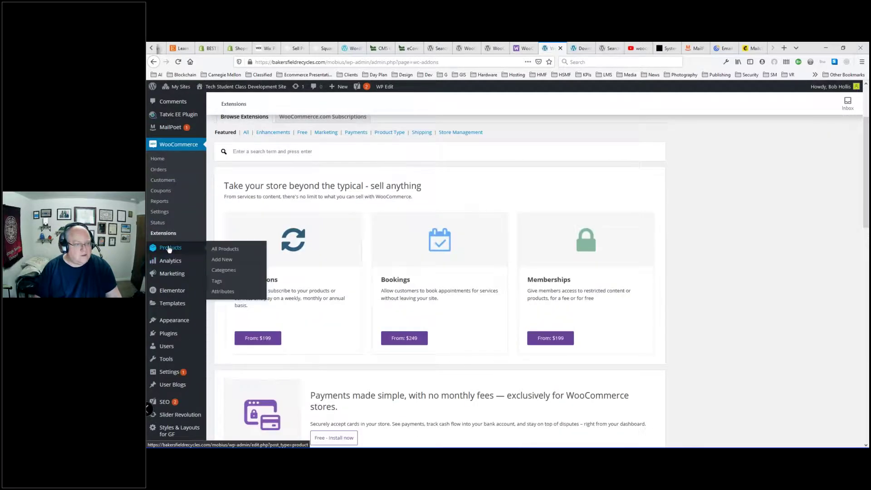
left_click(169, 249)
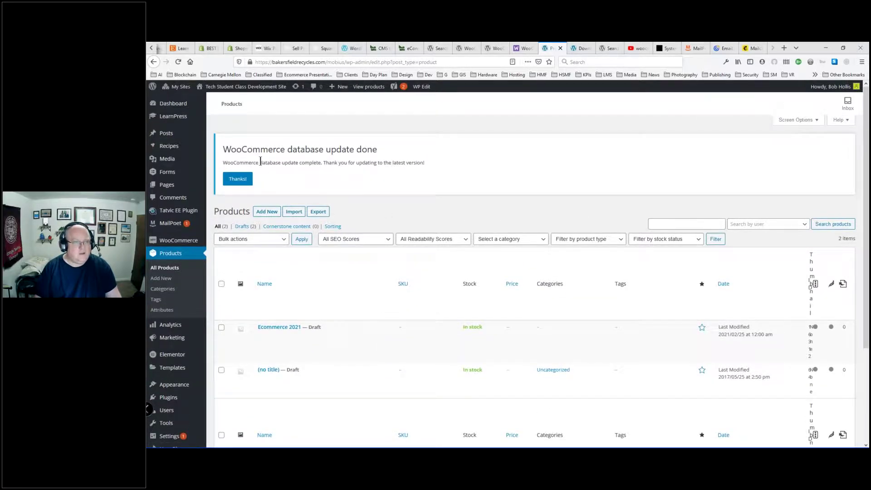
left_click(267, 212)
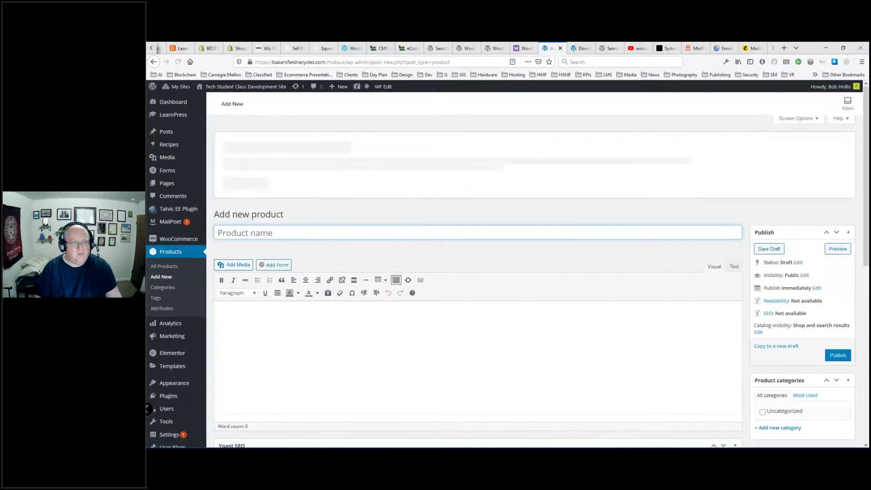
Step: Review the product types offered in the new product's data section, from simple and grouped to external/affiliate and variable
scroll(399, 227, "down", 3)
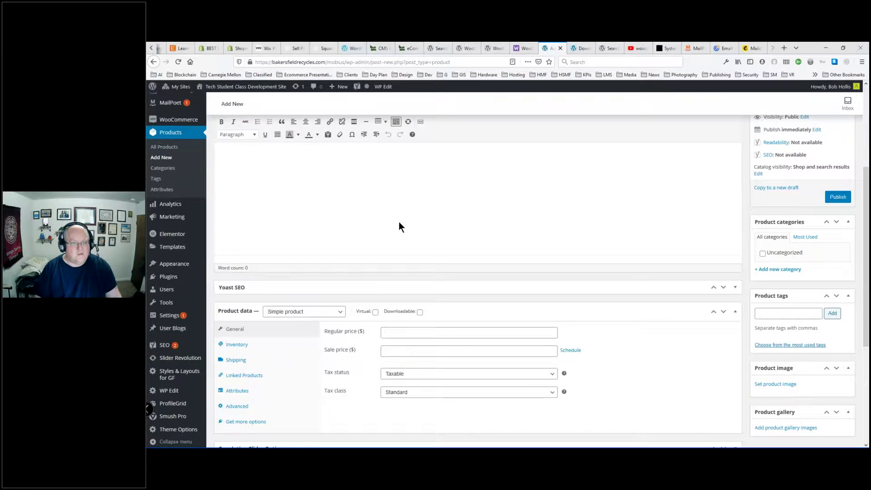
scroll(397, 225, "down", 3)
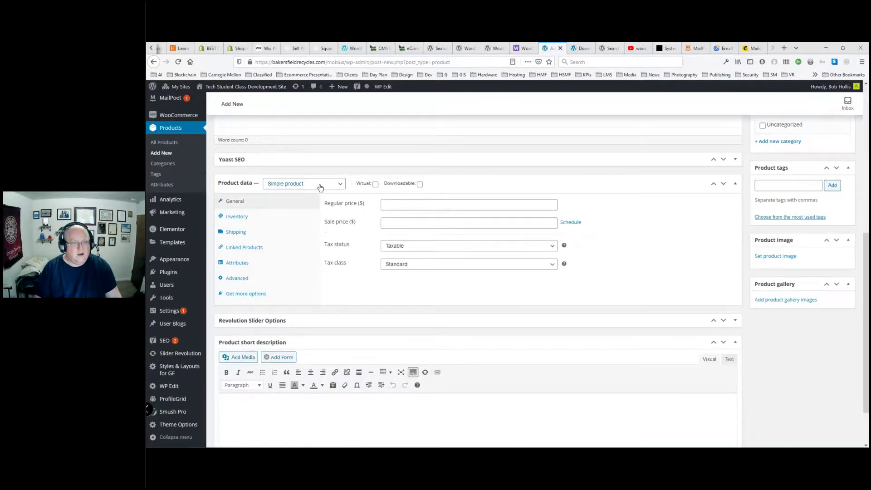
left_click(320, 187)
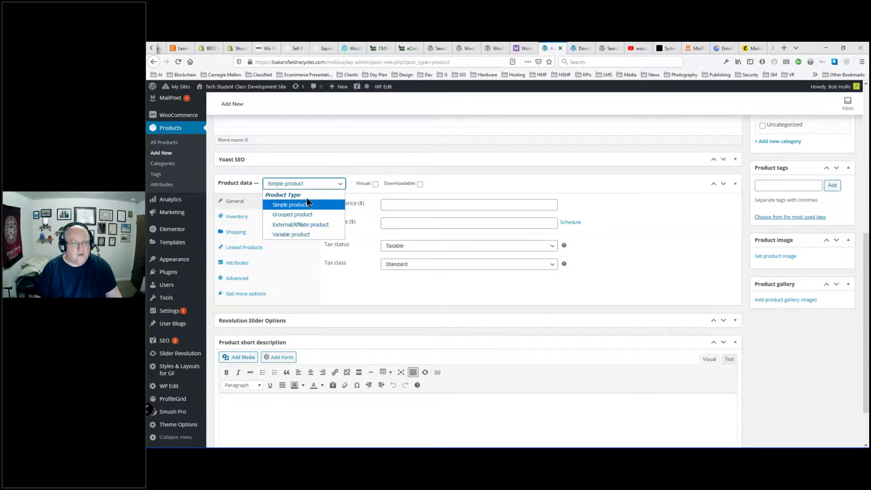
left_click(450, 183)
left_click(450, 184)
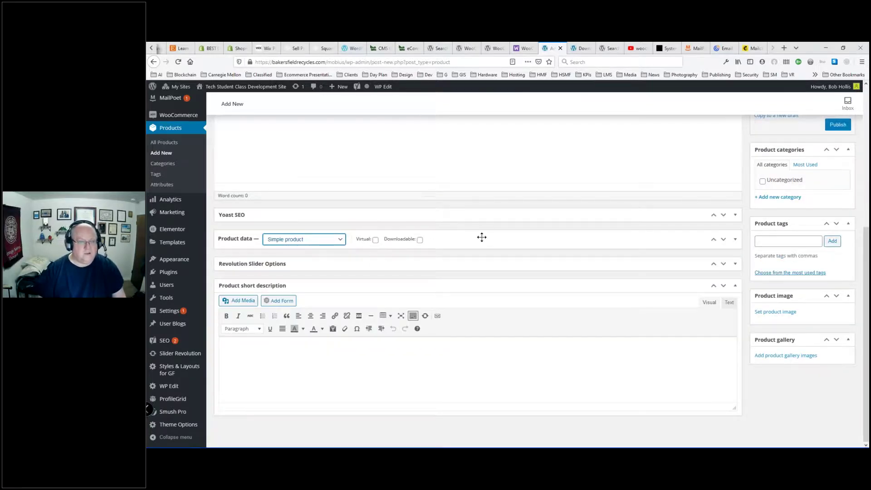
left_click(341, 241)
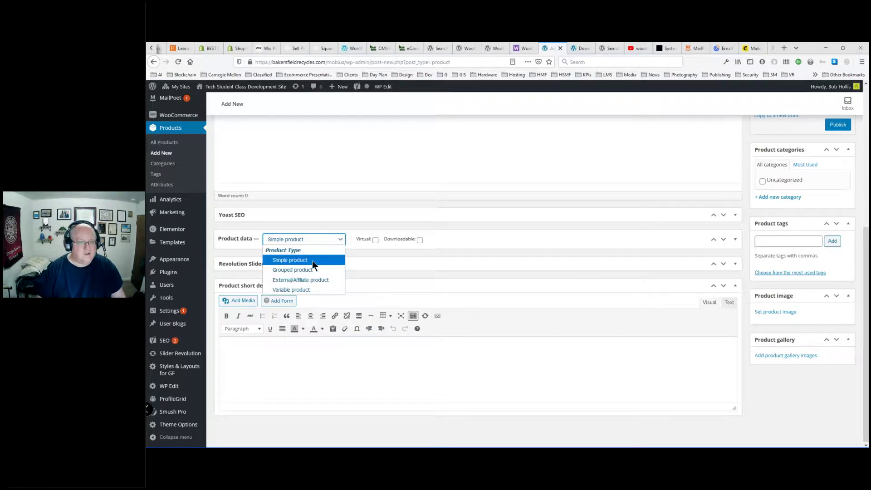
left_click(495, 234)
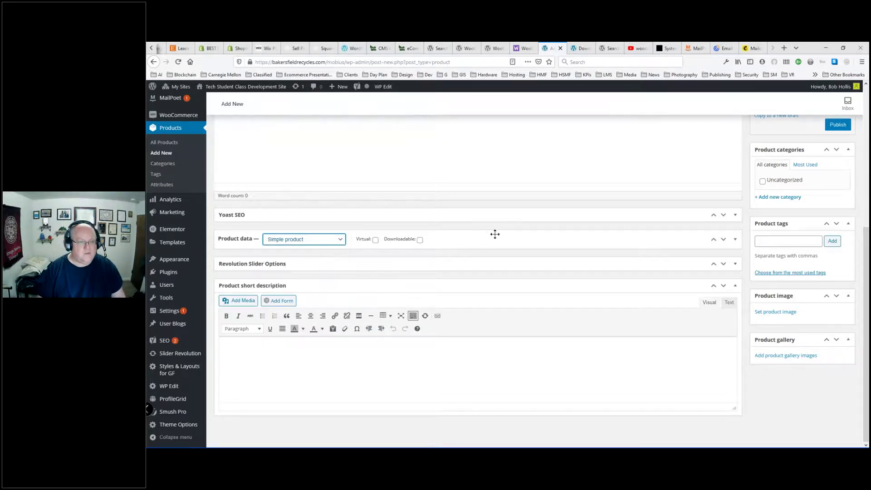
left_click(495, 234)
scroll(495, 234, "down", 2)
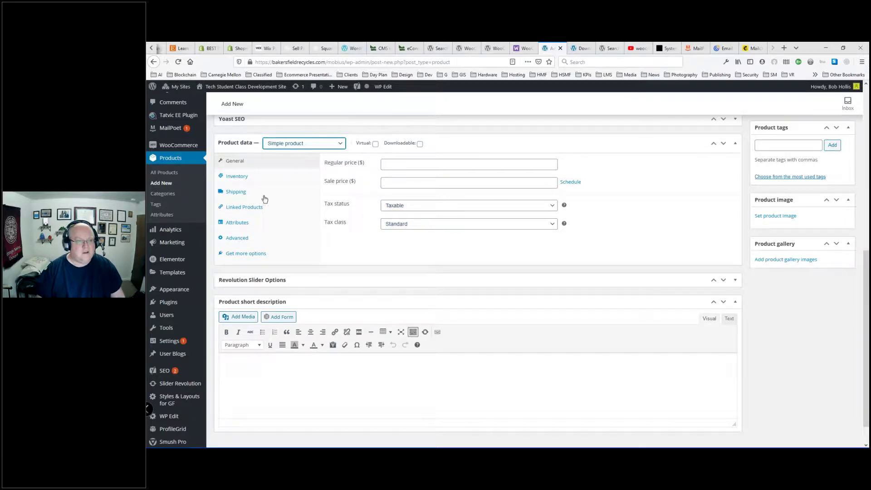
Step: Go through the product data's inventory, shipping, linked products, attributes and advanced settings, ending with the recommended extensions
left_click(230, 178)
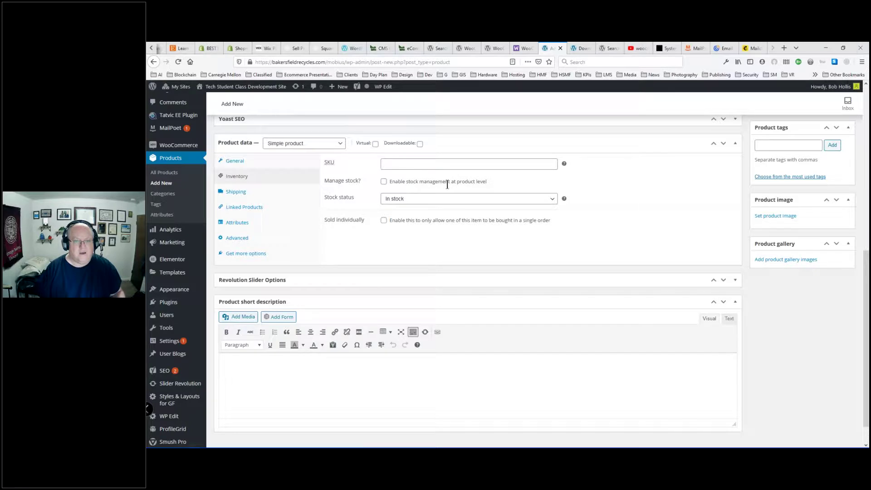
left_click(244, 193)
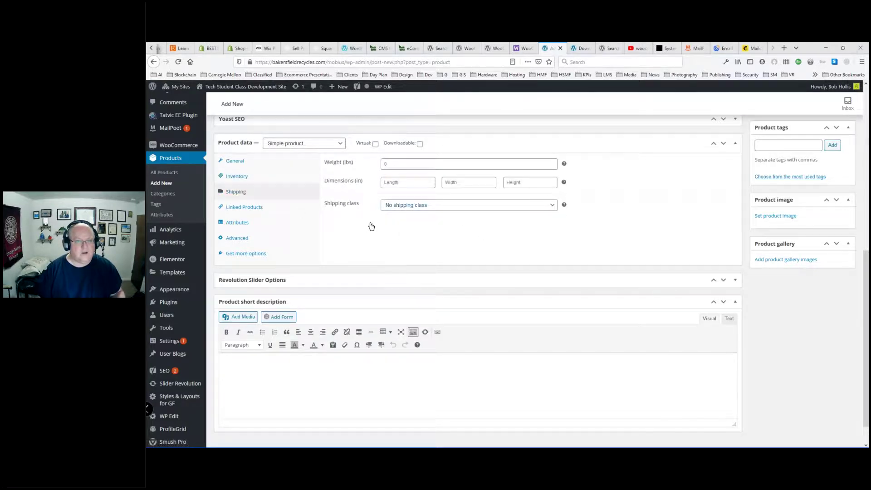
left_click(253, 209)
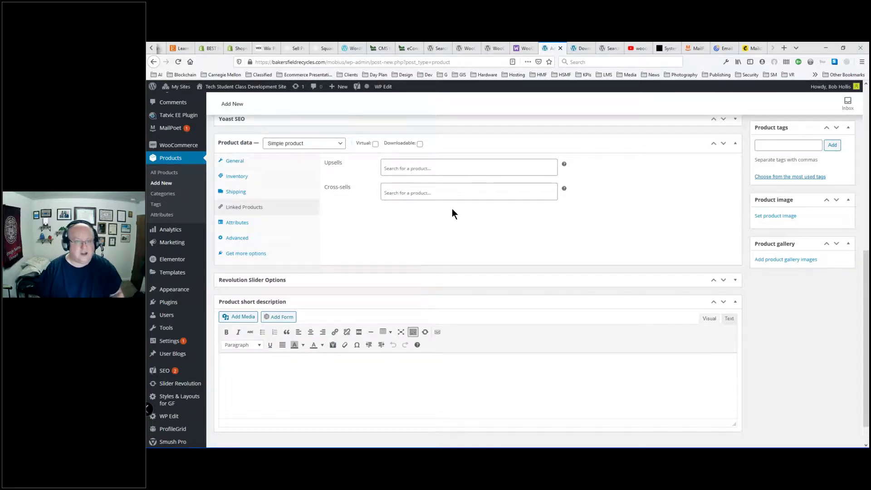
left_click(242, 224)
left_click(398, 163)
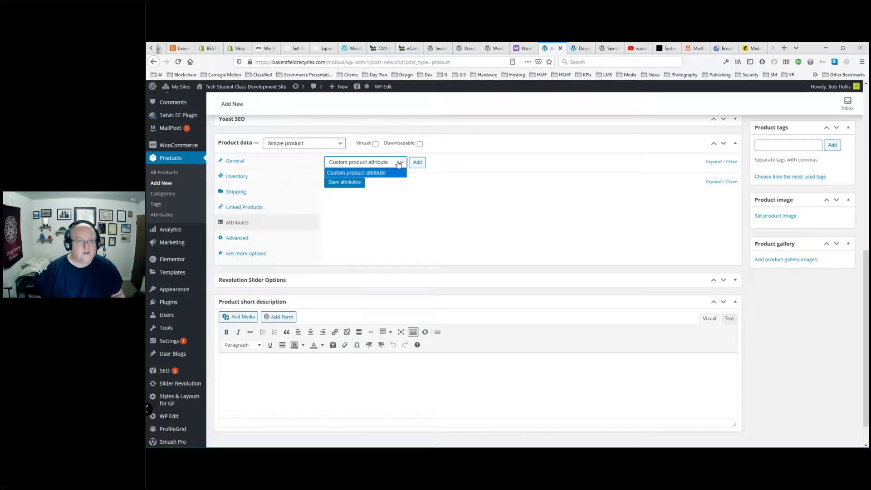
left_click(384, 200)
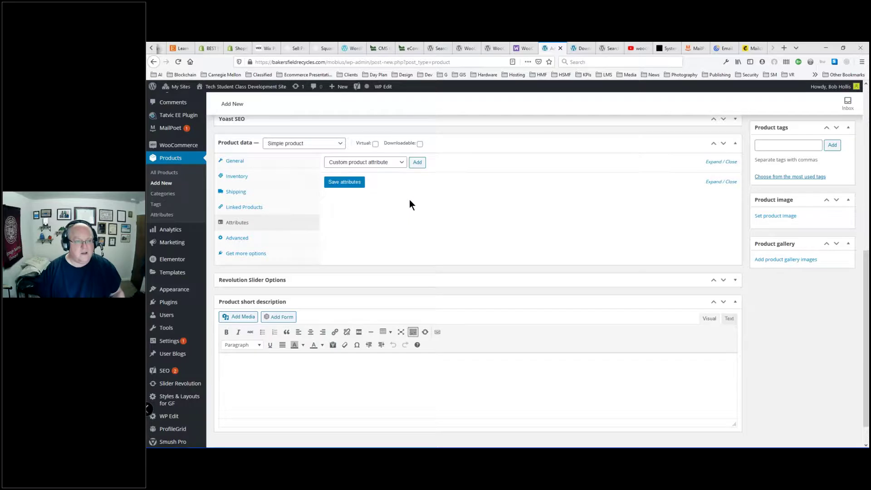
left_click(237, 238)
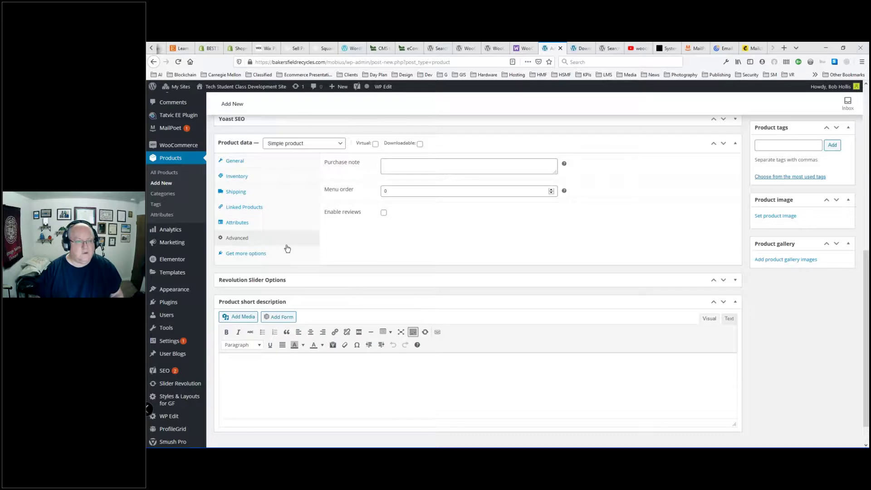
left_click(256, 255)
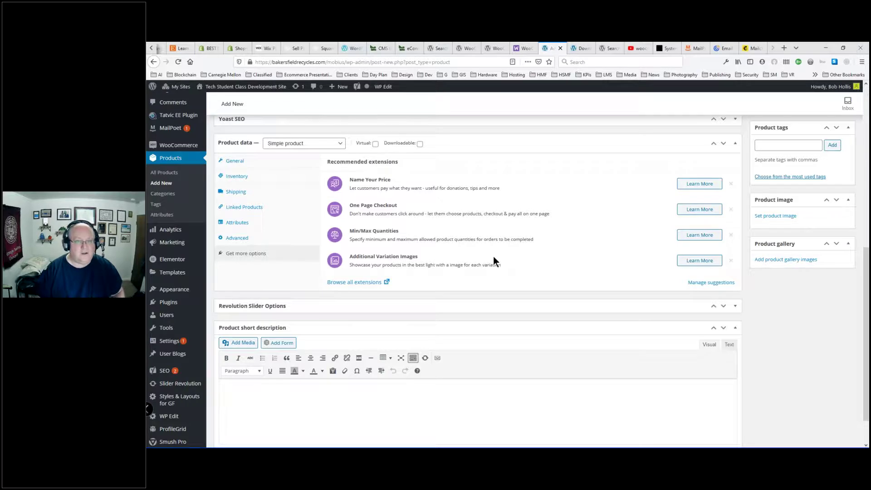
scroll(569, 210, "up", 5)
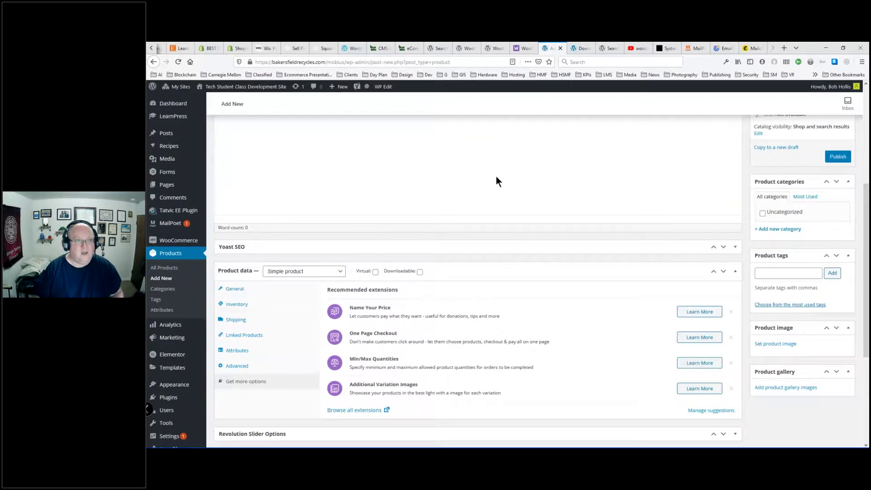
scroll(496, 176, "up", 1)
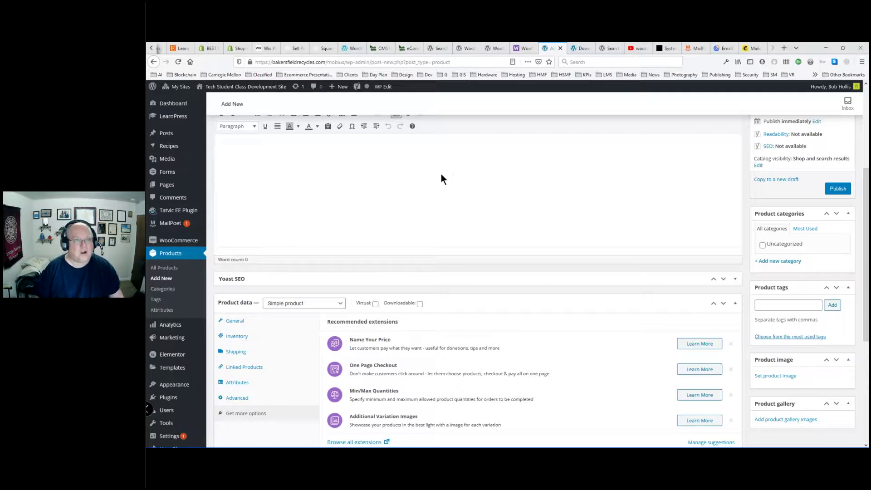
Step: Set the BW logo, express_lightlogo1.png, from the media library as the product image
mouse_move(172, 86)
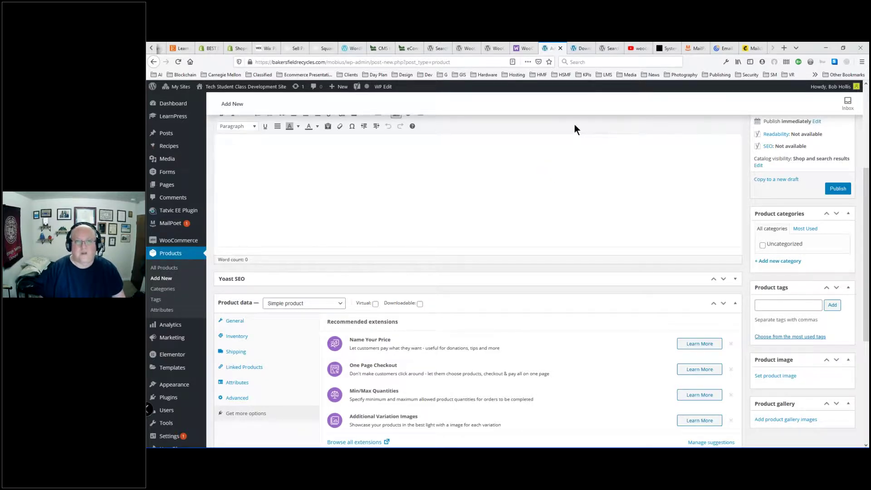
scroll(363, 300, "down", 2)
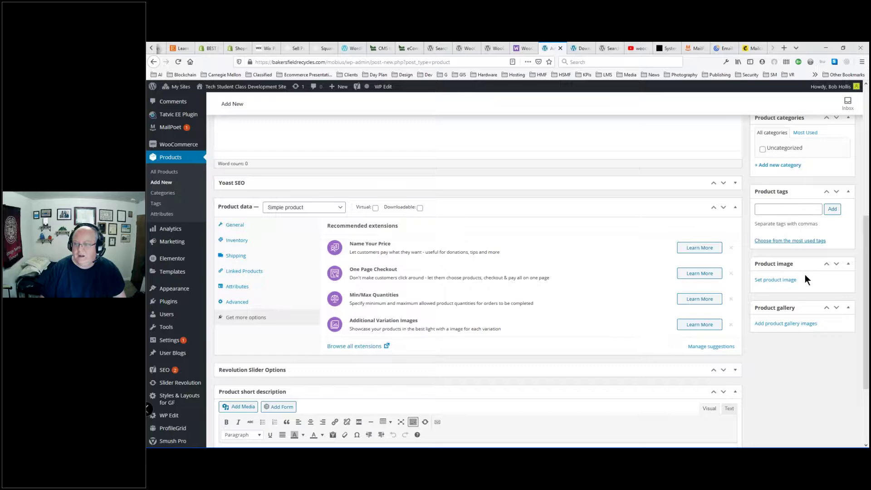
left_click(779, 281)
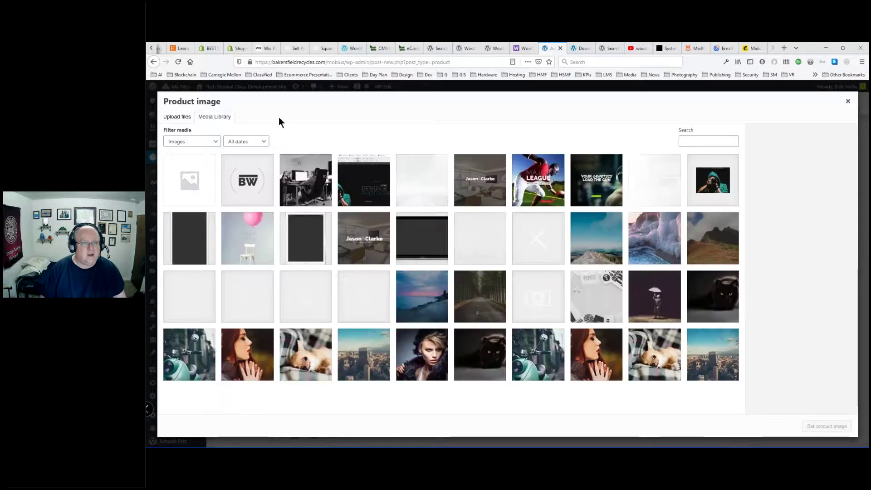
left_click(243, 180)
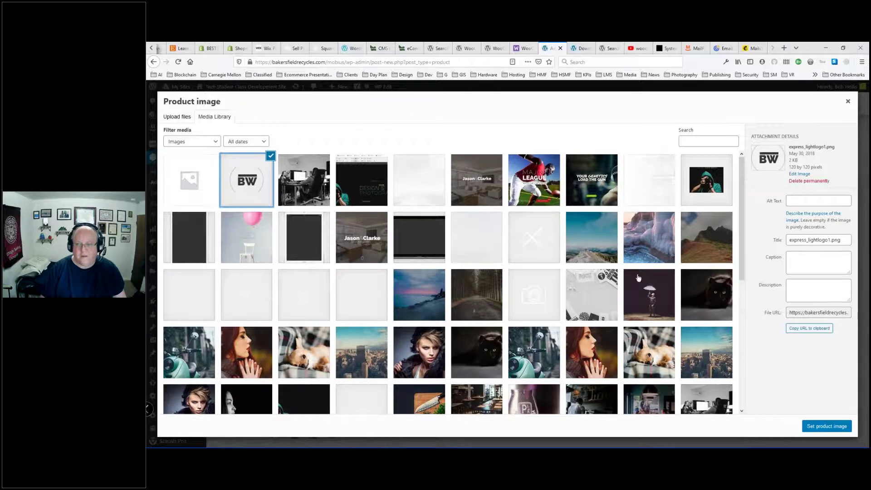
left_click(821, 428)
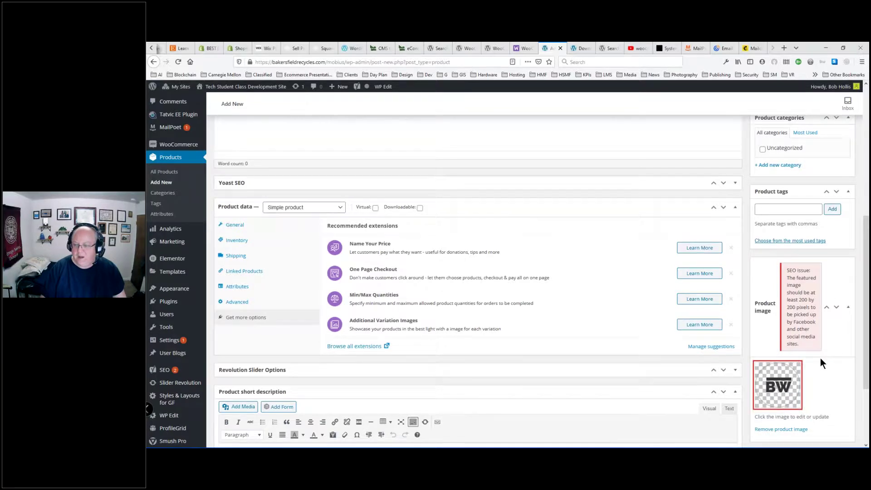
Step: View the media library offered for adding product gallery images, and close it without choosing any
scroll(820, 358, "down", 3)
scroll(820, 358, "down", 1)
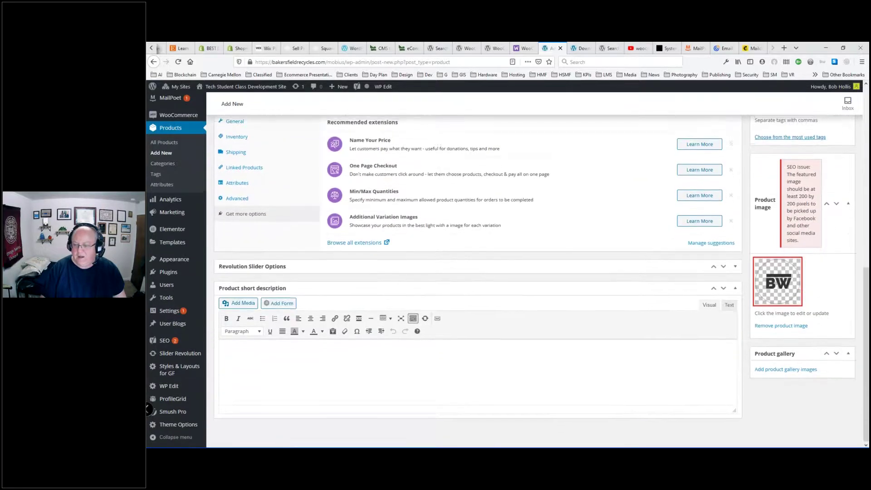
left_click(798, 368)
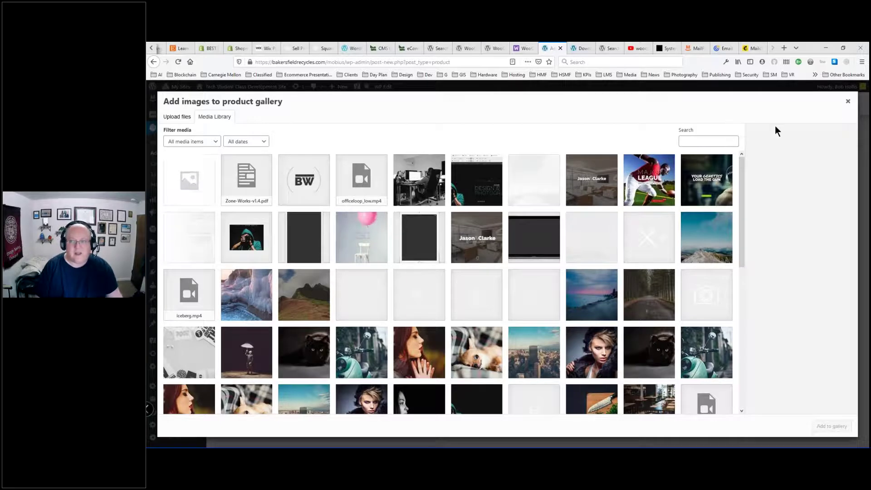
left_click(848, 104)
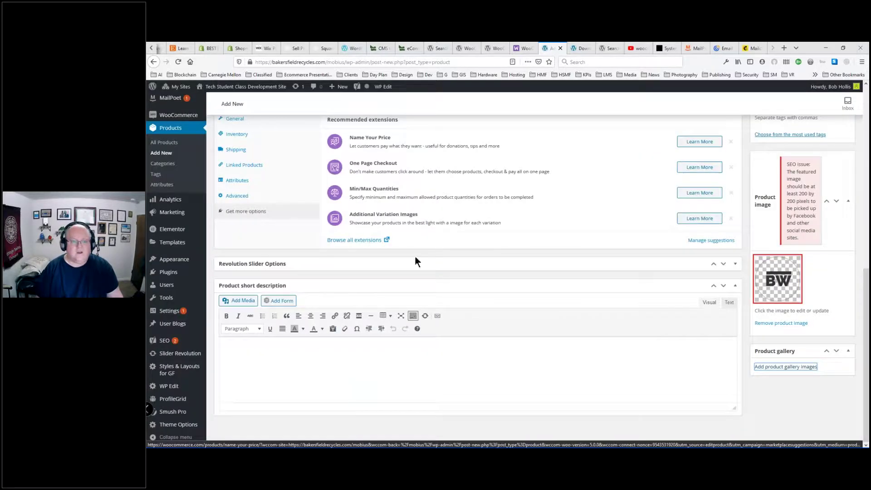
Step: Expand the product's Yoast SEO section and examine its focus keyphrase, Google preview, SEO title, slug and meta description fields
scroll(523, 264, "up", 3)
scroll(524, 263, "up", 2)
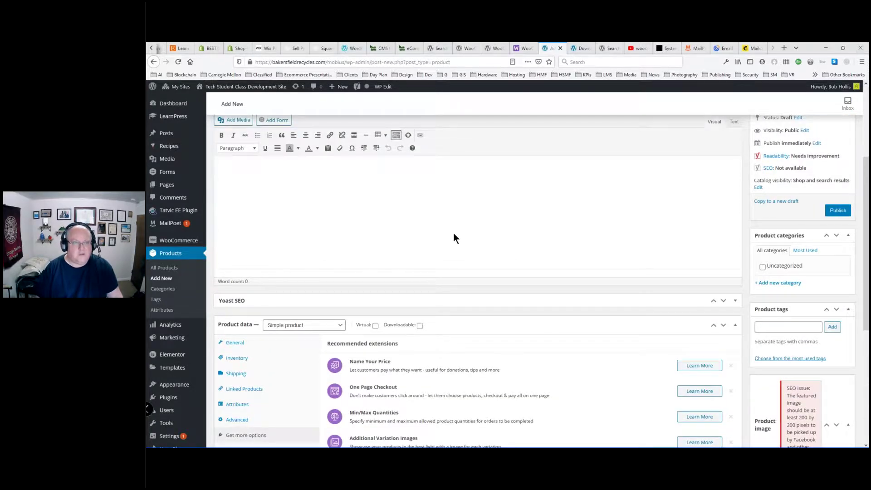
scroll(453, 236, "down", 2)
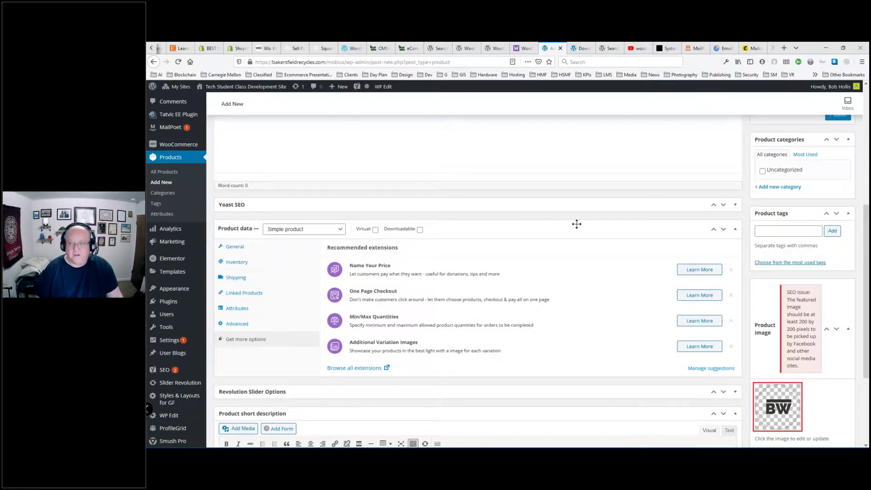
left_click(736, 206)
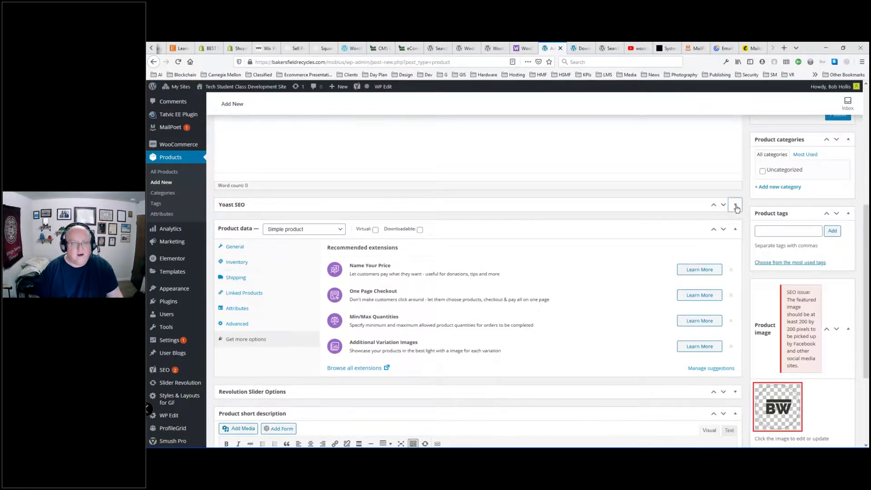
scroll(511, 241, "down", 4)
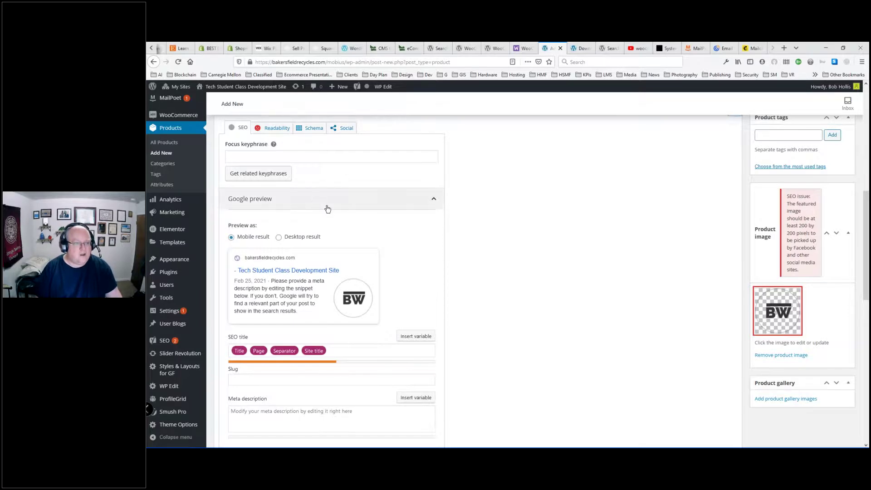
scroll(528, 230, "down", 3)
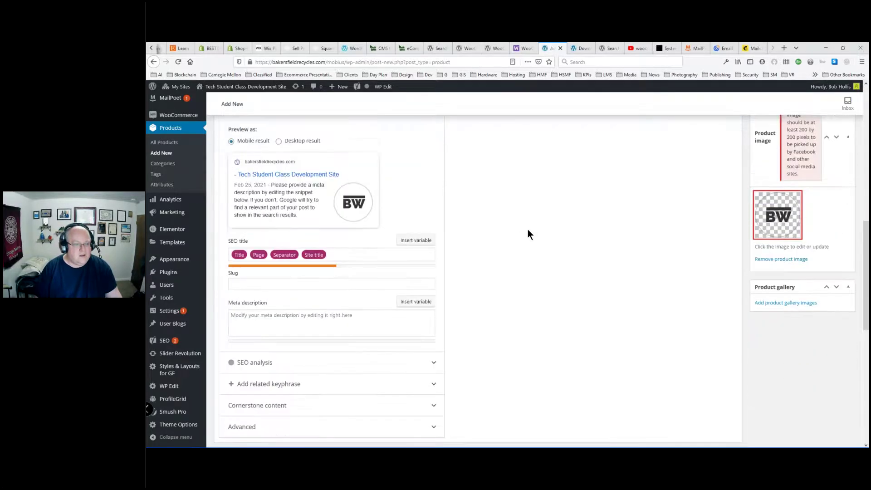
scroll(528, 230, "down", 2)
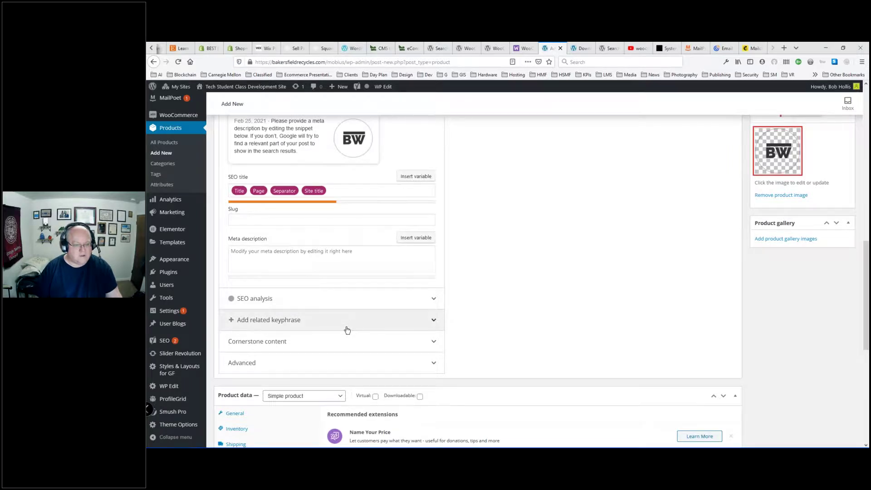
scroll(363, 335, "up", 6)
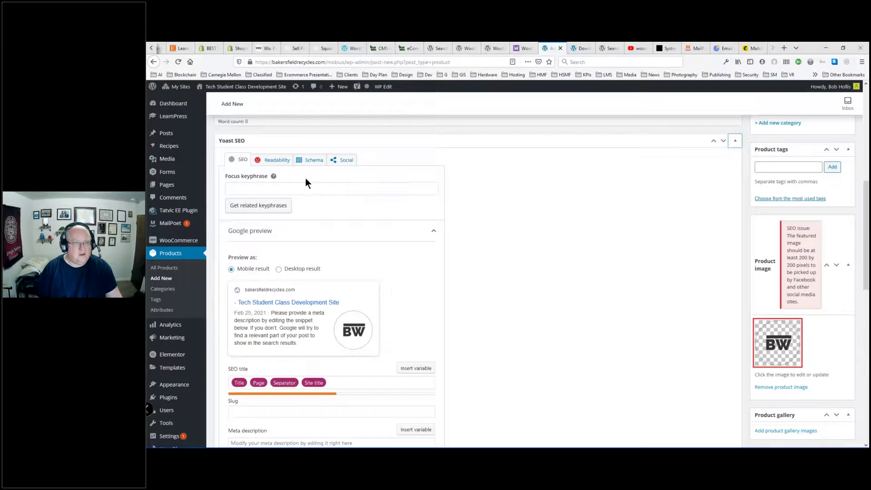
Step: Review the Yoast readability analysis of the new product and return to the start of the product form
left_click(271, 160)
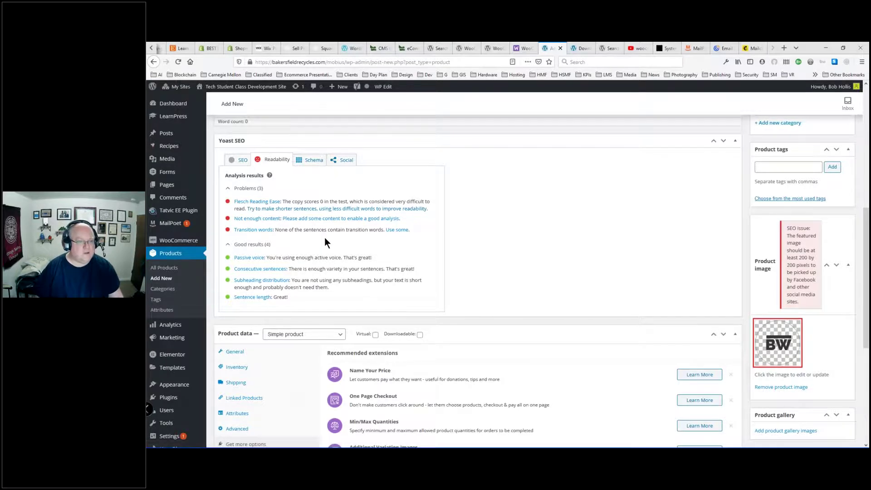
scroll(319, 235, "down", 3)
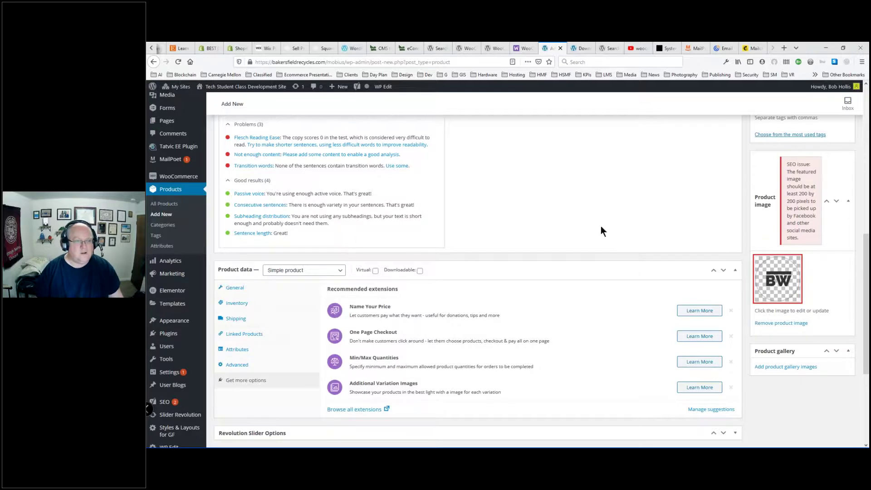
scroll(692, 216, "up", 3)
scroll(692, 219, "up", 10)
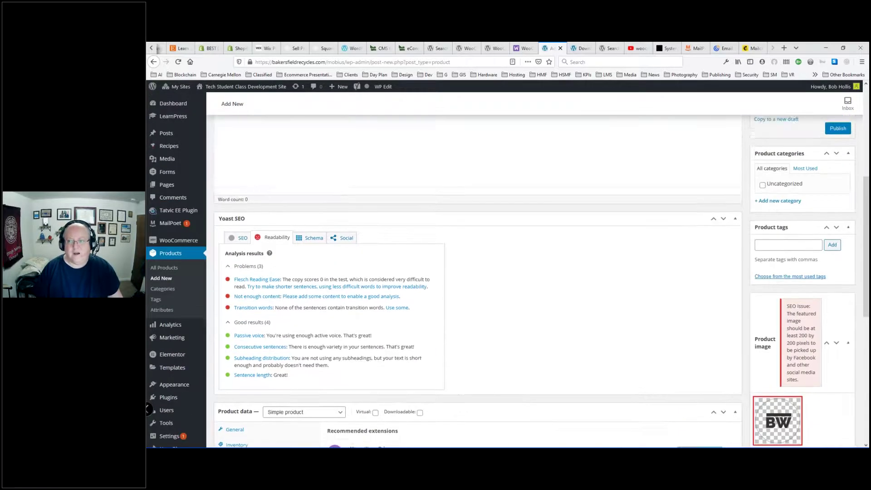
scroll(603, 177, "up", 3)
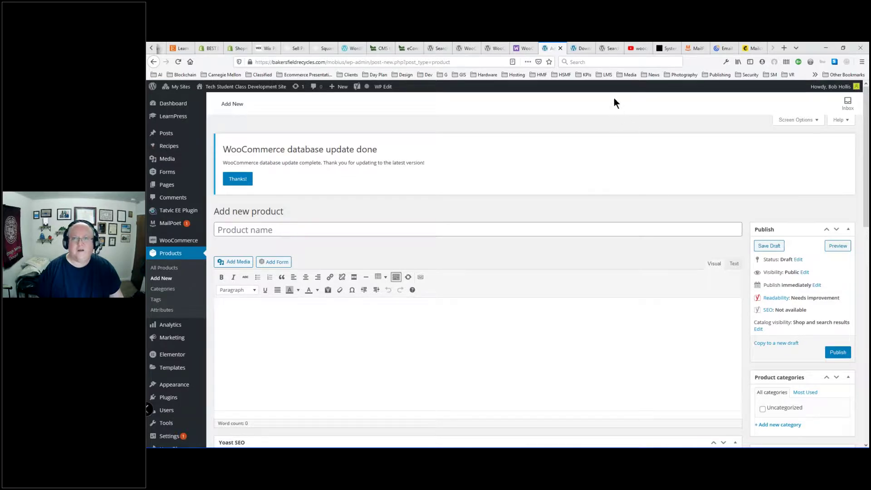
Step: Show the WooCommerce downloads report and the YouTube results on WooCommerce categories, ending on the ChatBadger System page
left_click(585, 48)
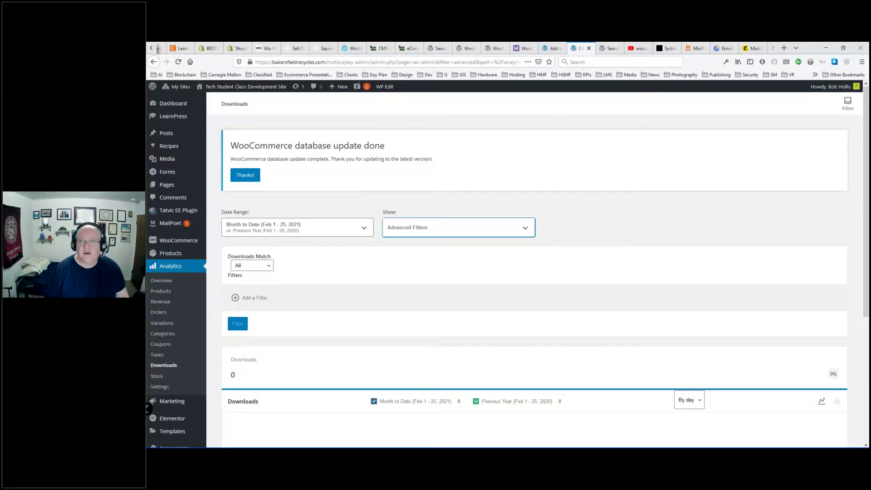
left_click(642, 48)
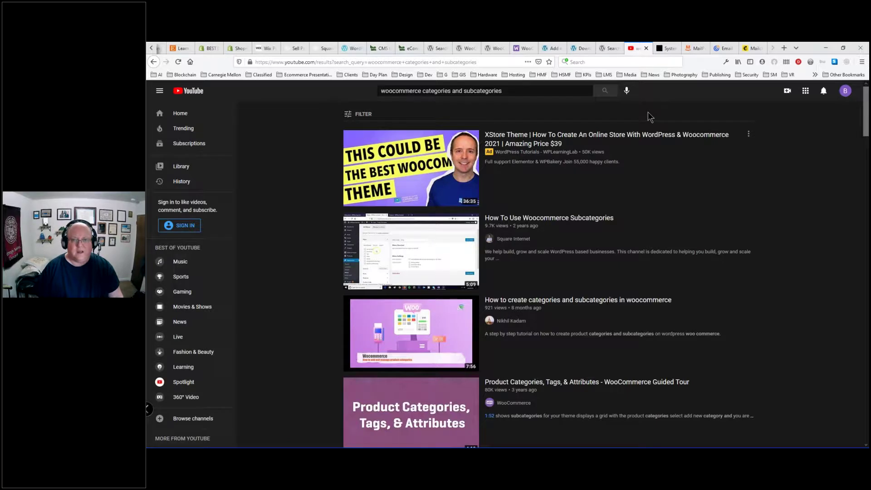
left_click(671, 48)
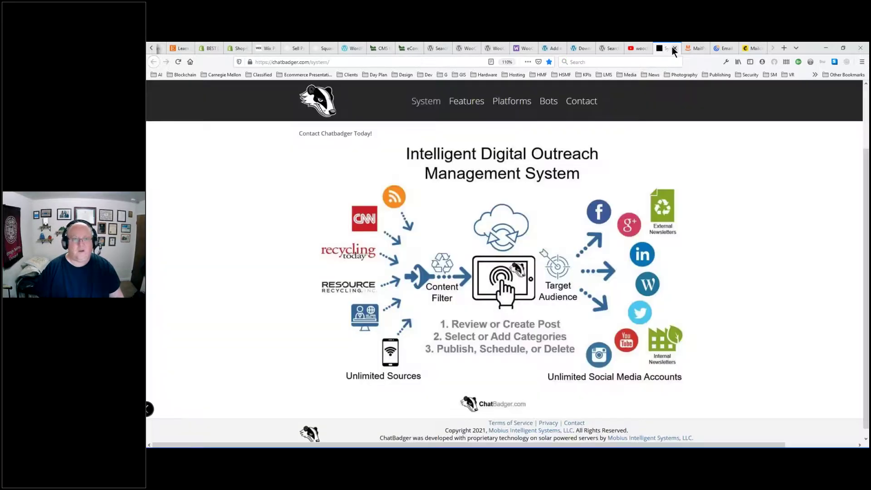